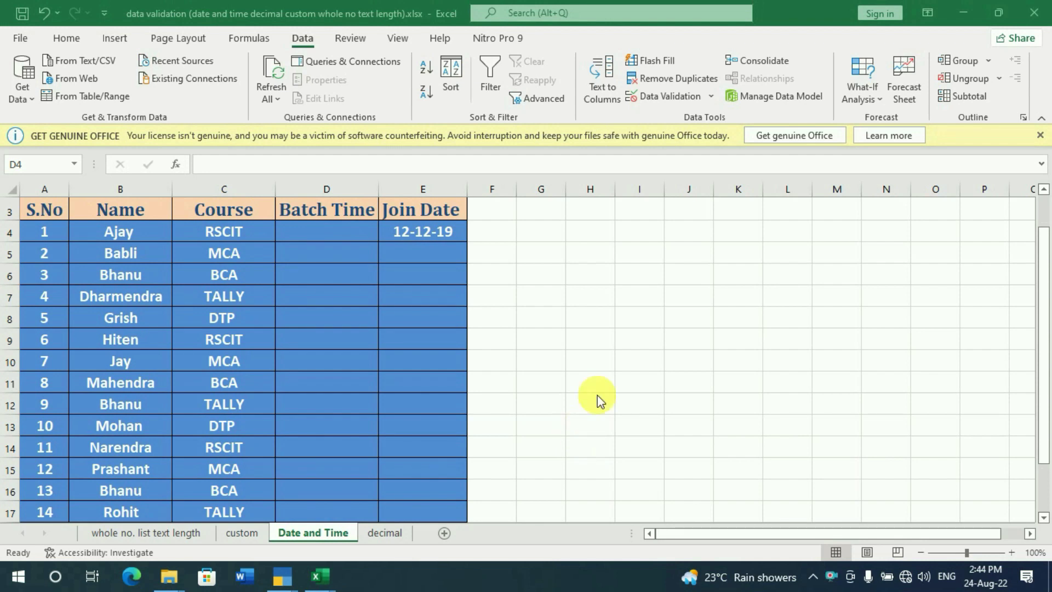
Select cells D4 through D17 in the Batch Time column.
click(331, 235)
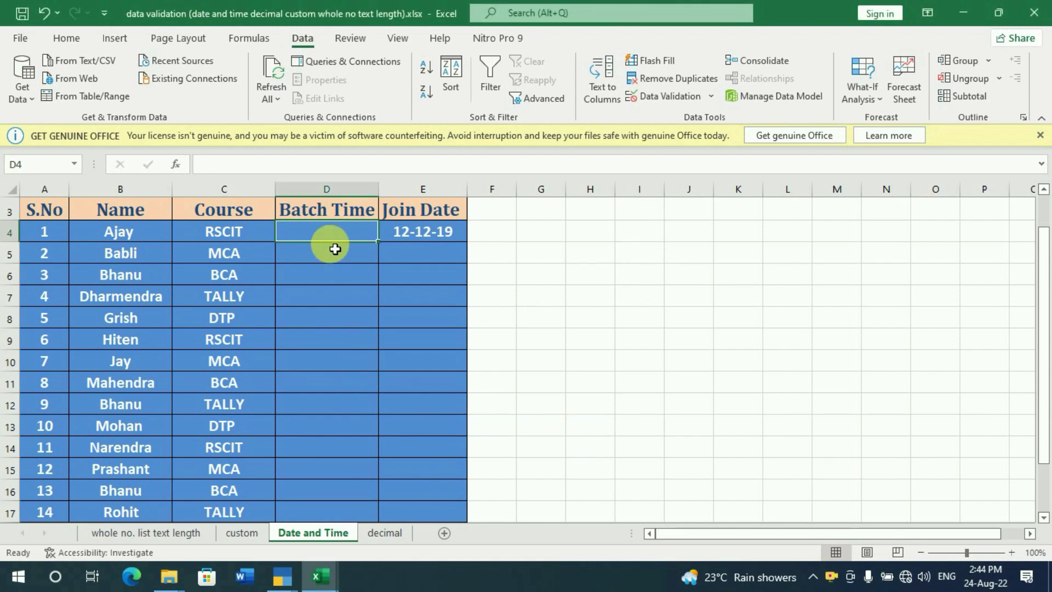
drag(336, 235, 332, 520)
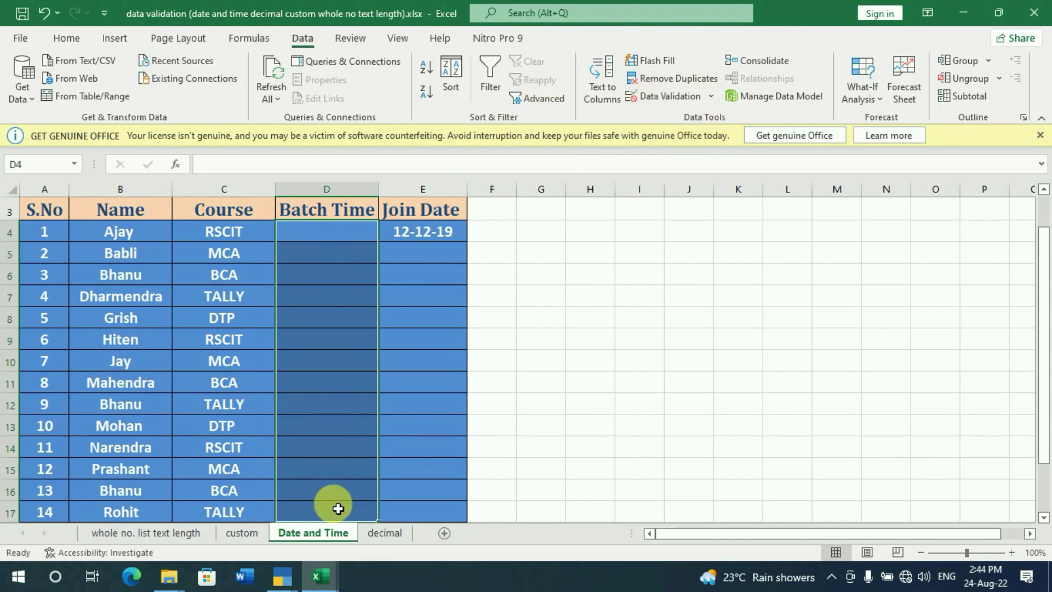
Add a Time validation rule to D4:D17 allowing only times between 8:00 and 11:30.
click(710, 96)
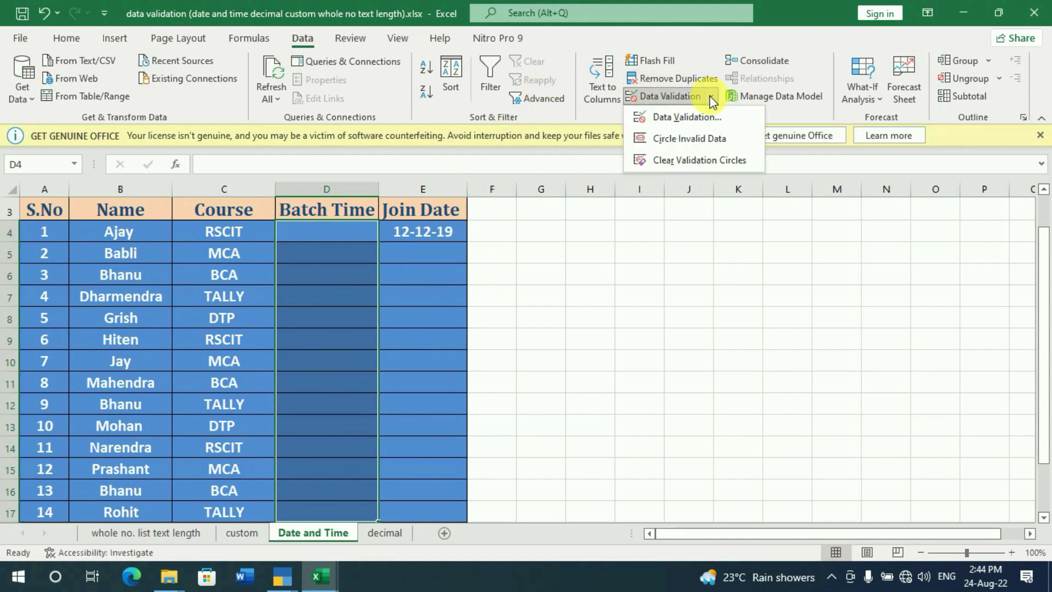
click(686, 115)
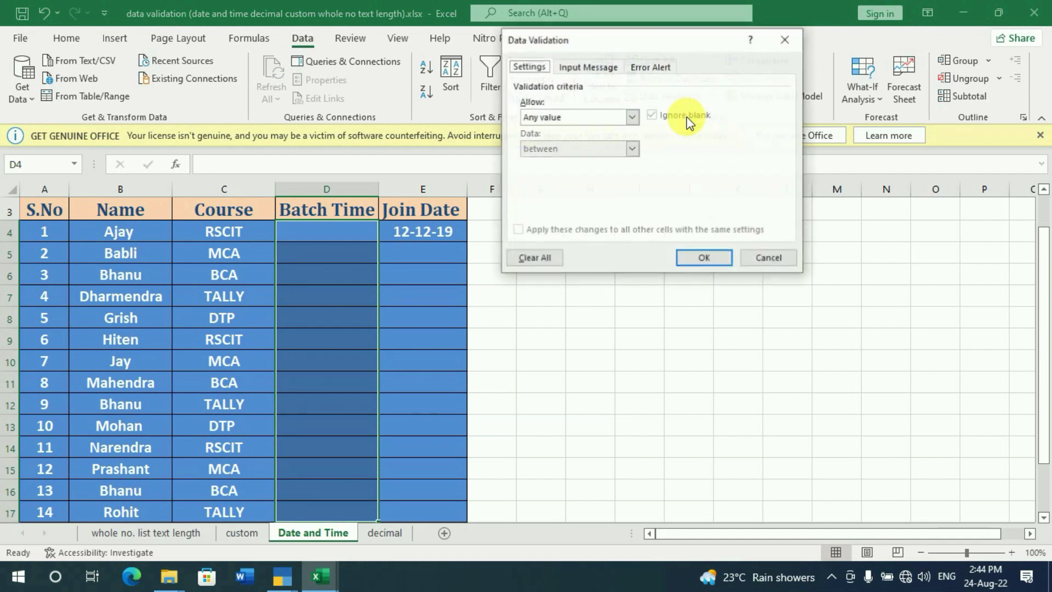
click(635, 118)
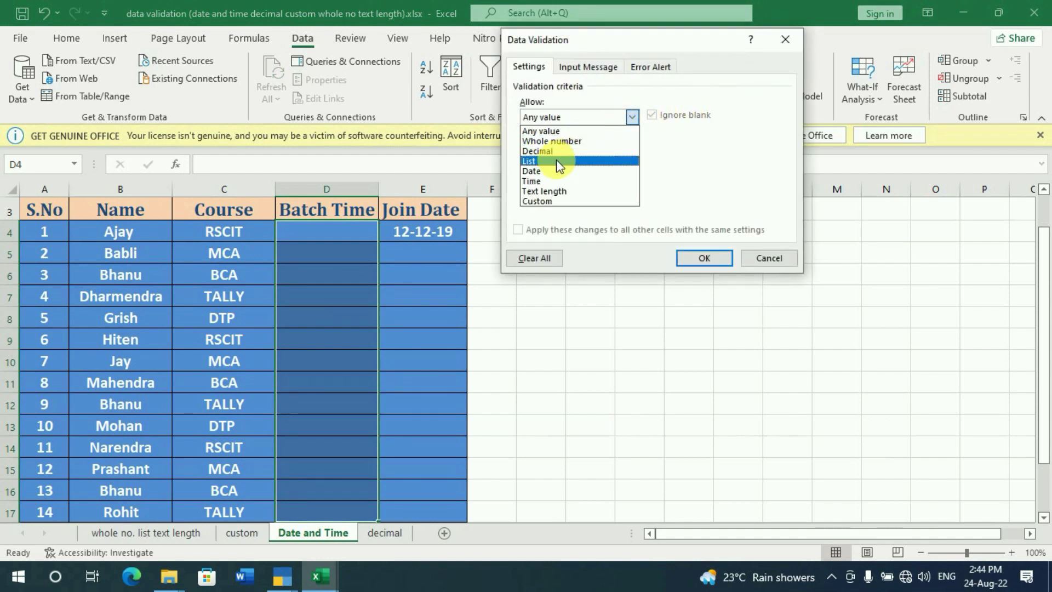
click(541, 181)
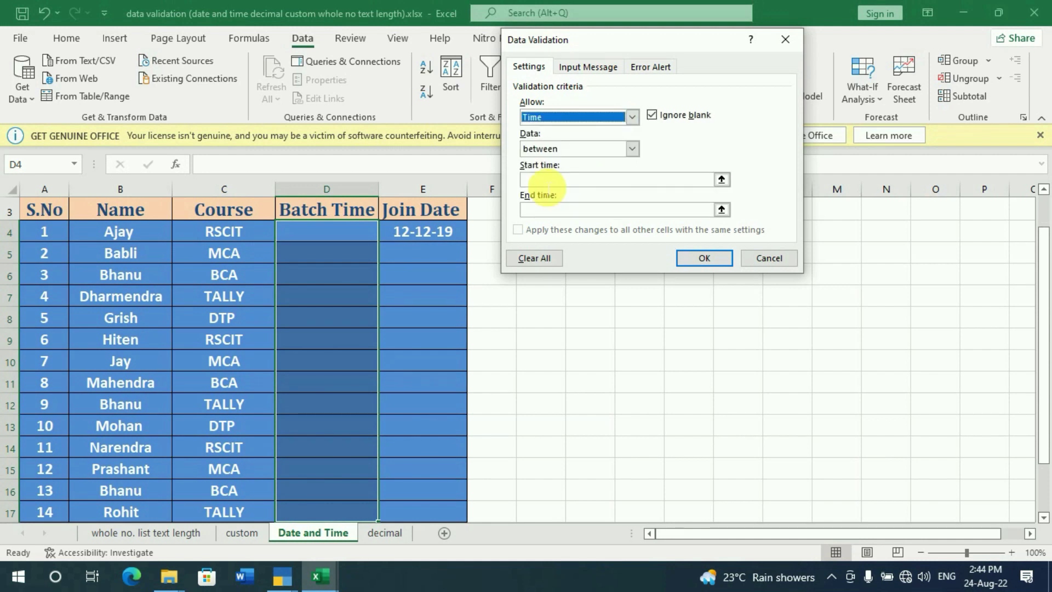
click(548, 182)
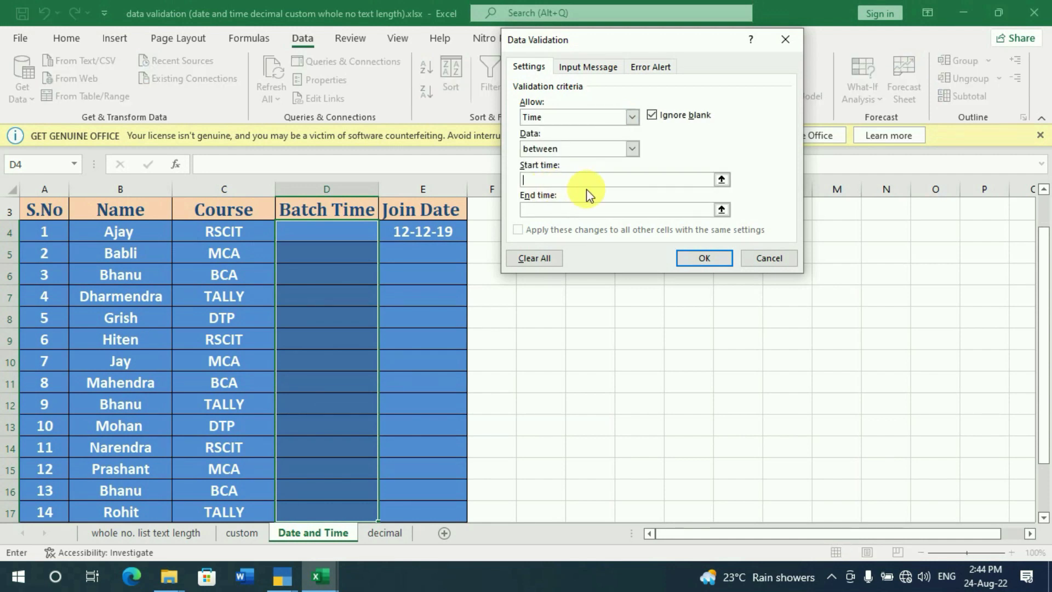
click(631, 149)
click(555, 185)
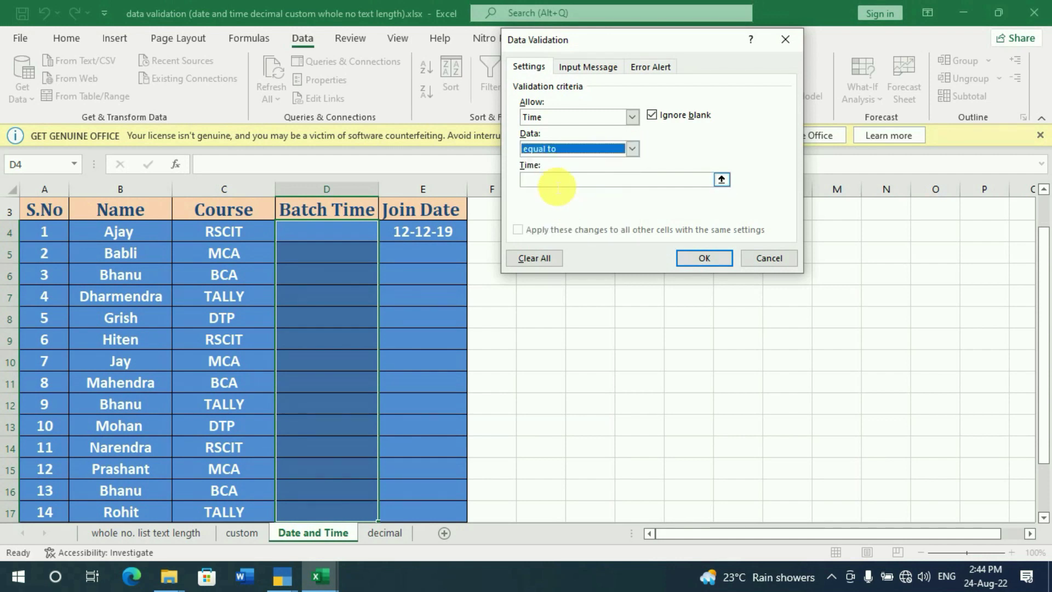
click(565, 184)
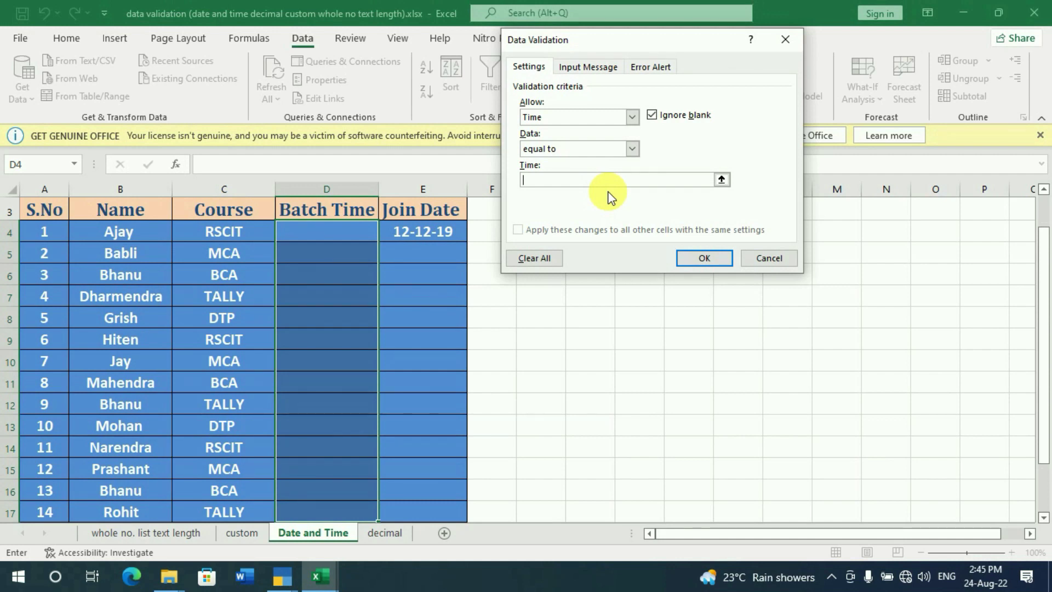
click(632, 150)
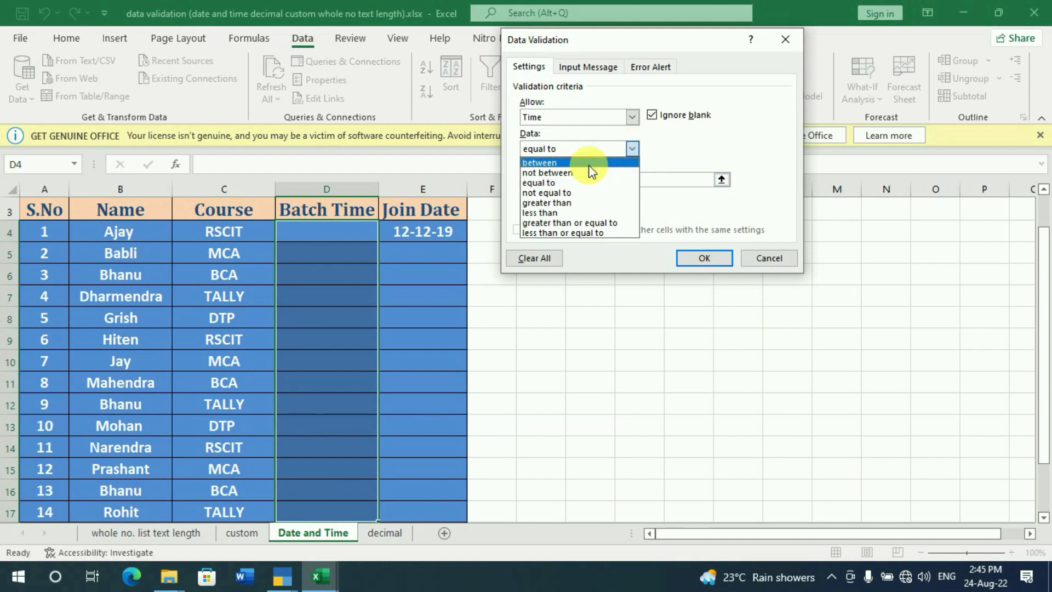
click(548, 162)
click(548, 181)
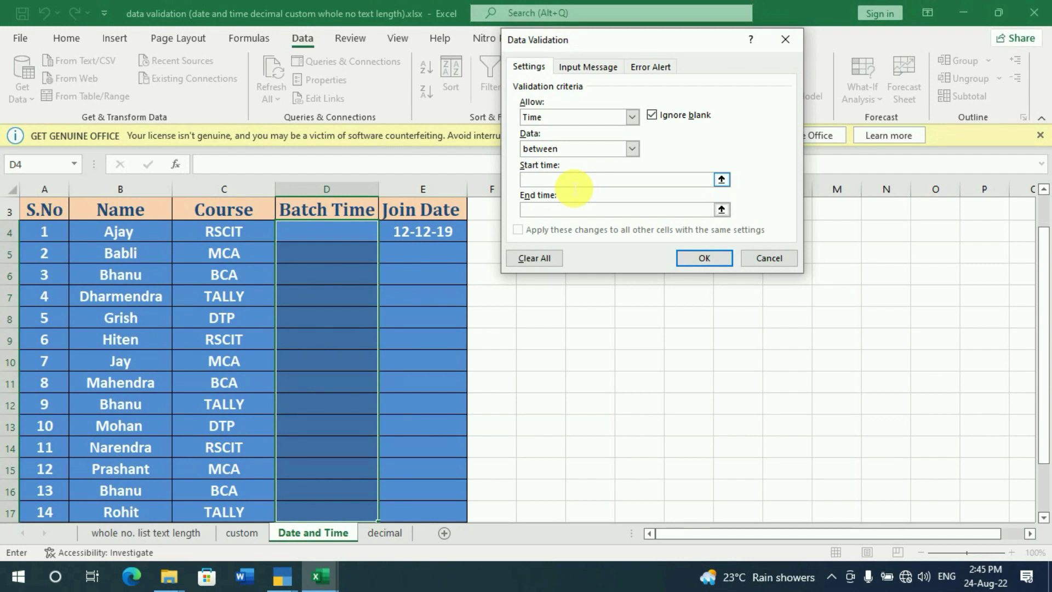
text(8:00)
key(Tab)
text(11:30)
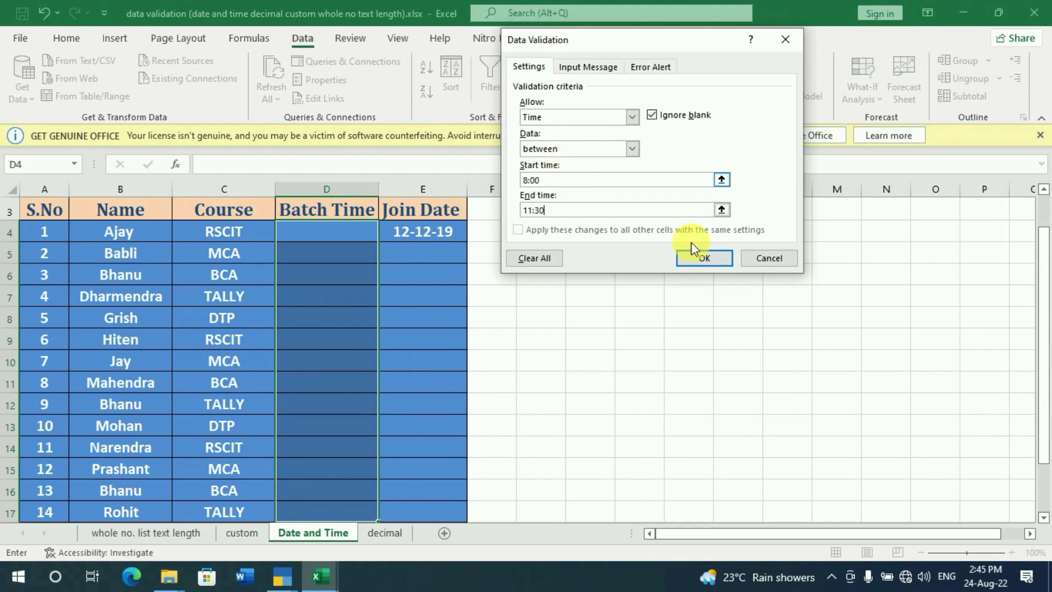
click(727, 259)
Enter batch times 8:00, 9:30, 10:30 and 8:15 in D4:D7, then try out-of-range 12:30 in D8.
click(326, 241)
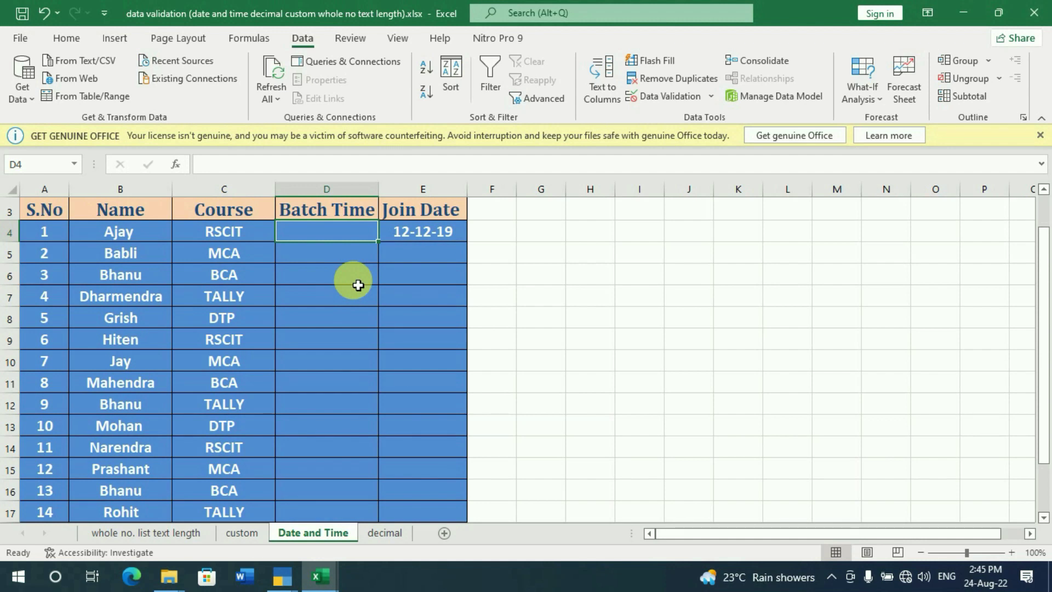
text(8:)
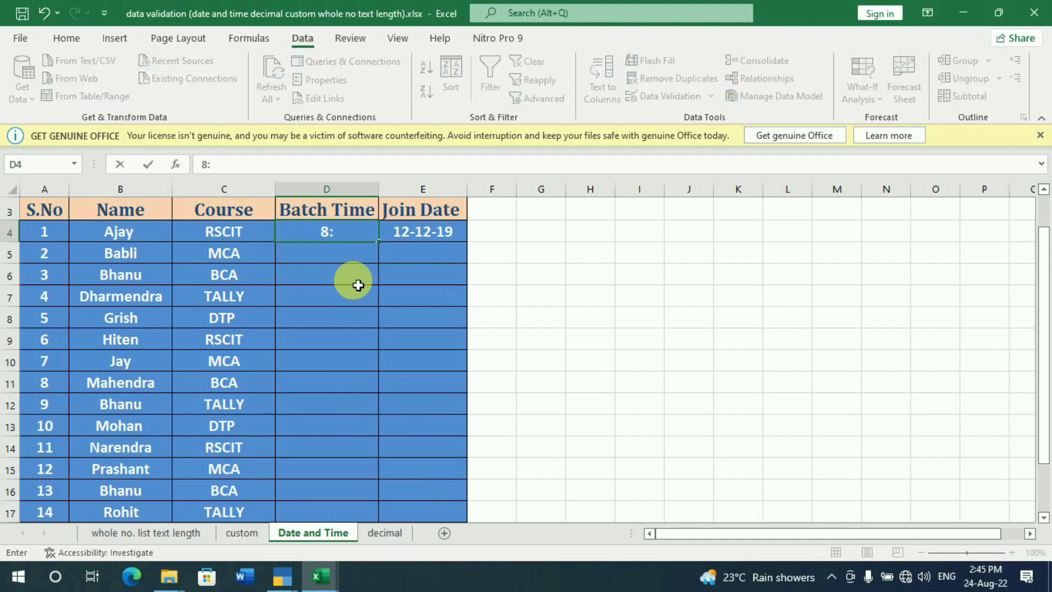
text(00)
key(Return)
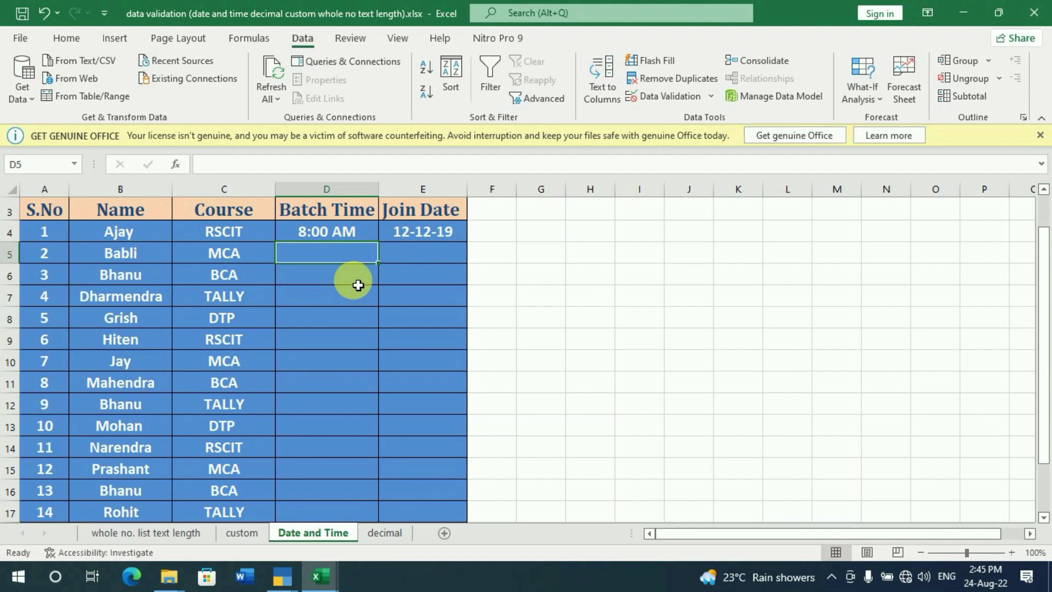
text(9:30)
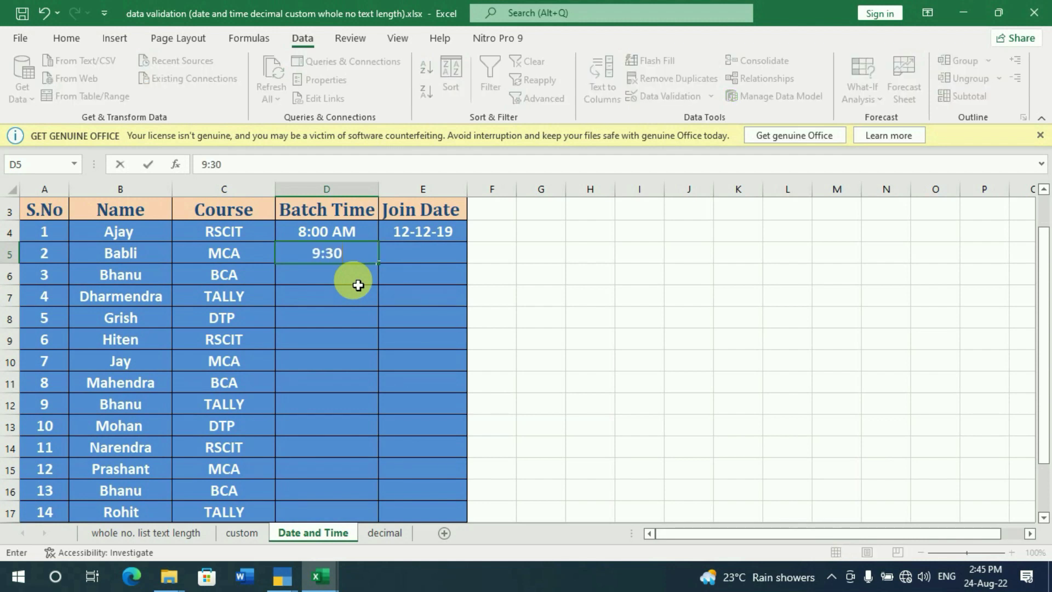
key(Return)
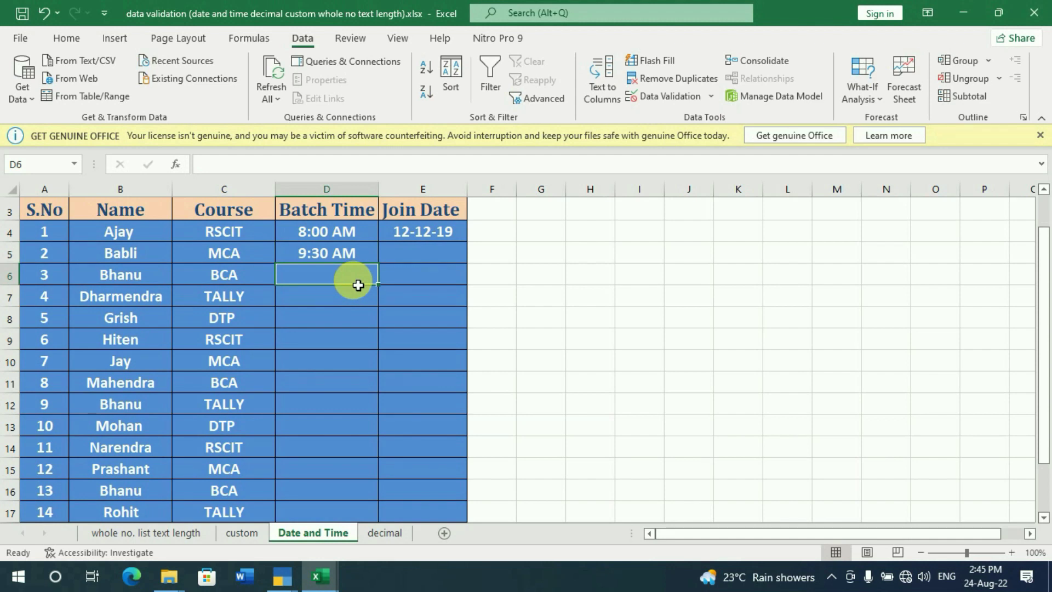
text(10)
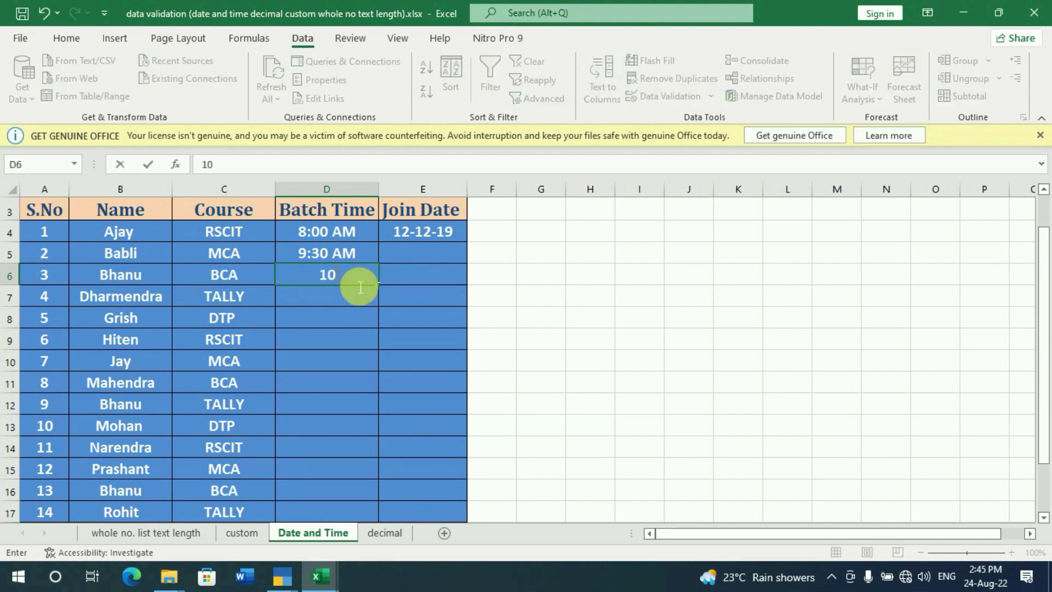
text(:30)
key(Return)
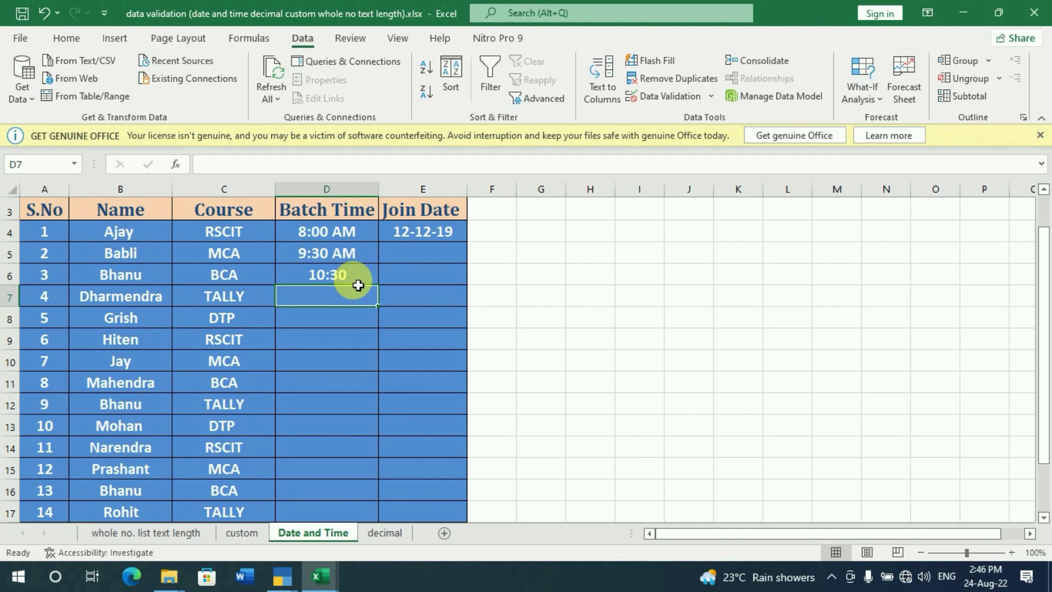
text(8:15)
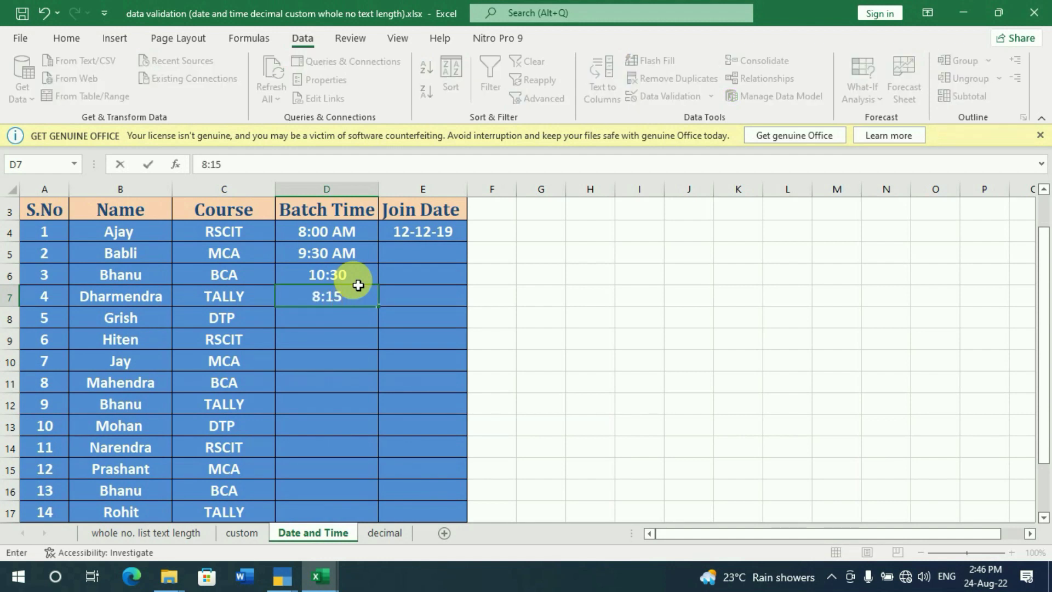
key(Return)
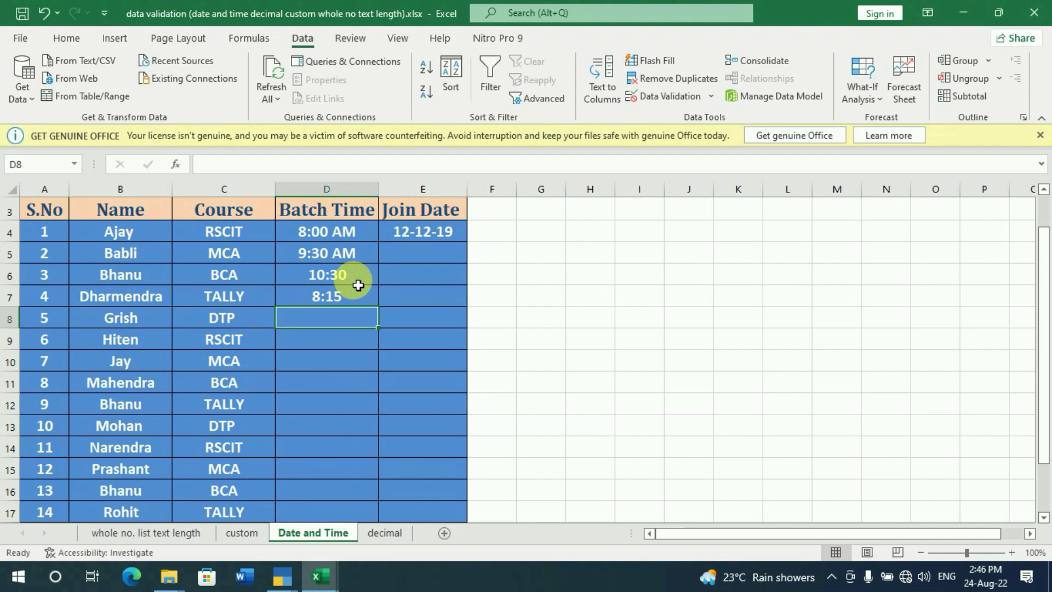
text(12)
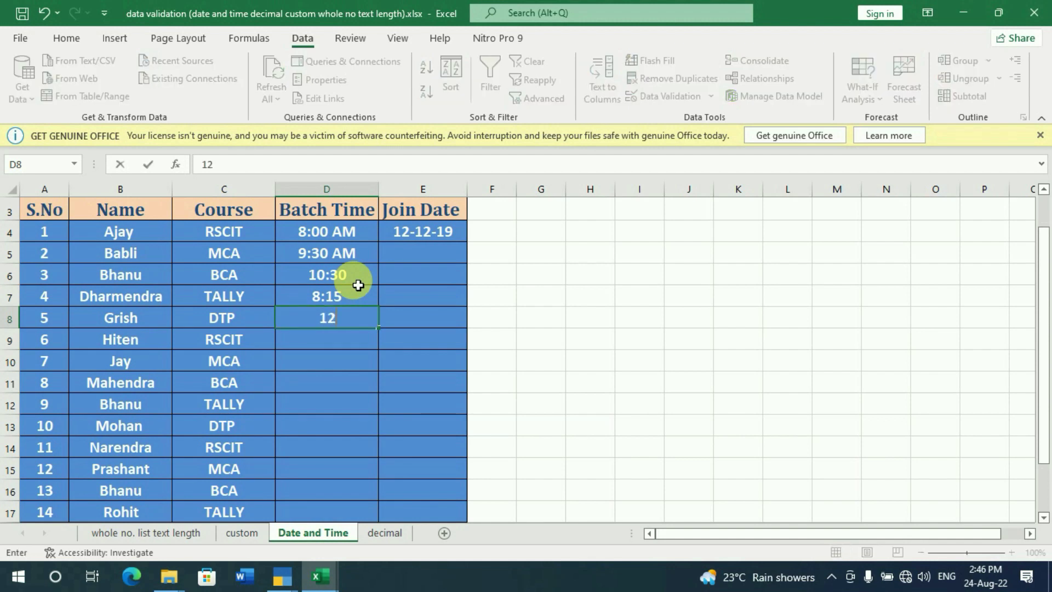
text(:30)
key(Return)
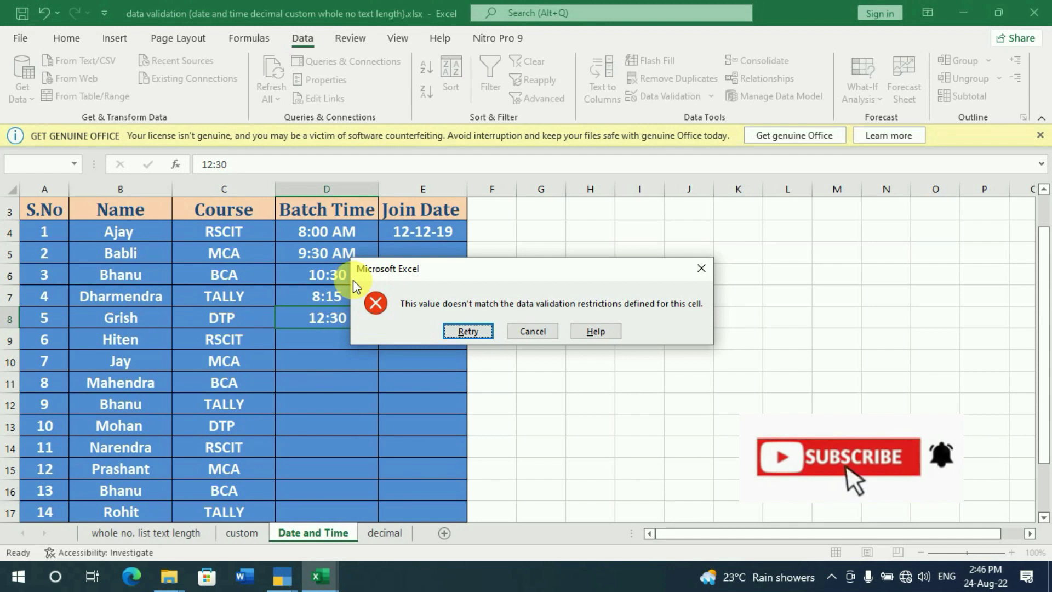
Dismiss the 12:30 rejection and enter 11:15 in D8 and 8:00 in D9.
click(532, 331)
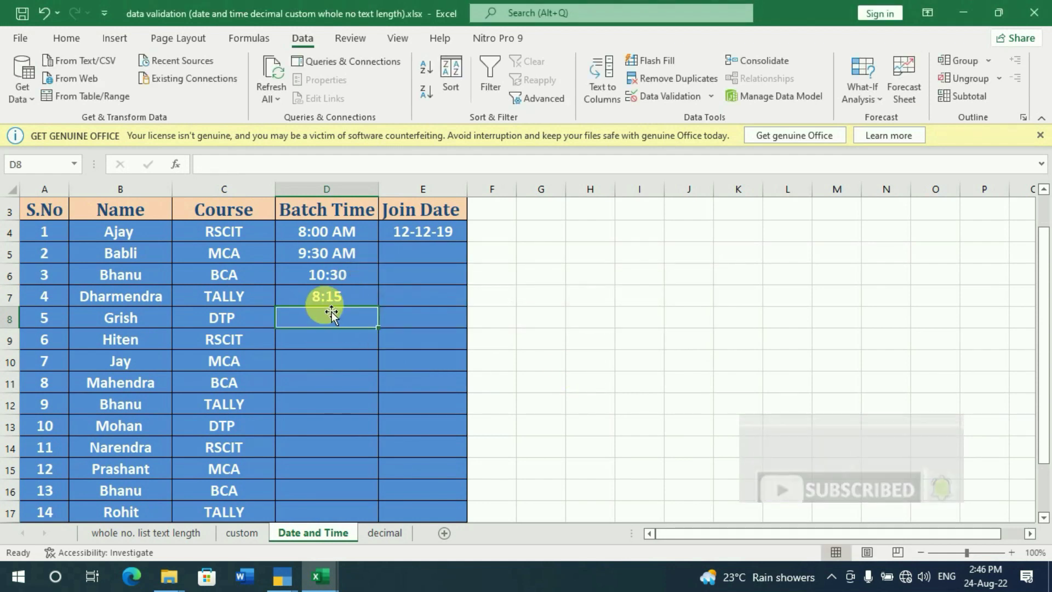
text(11:15)
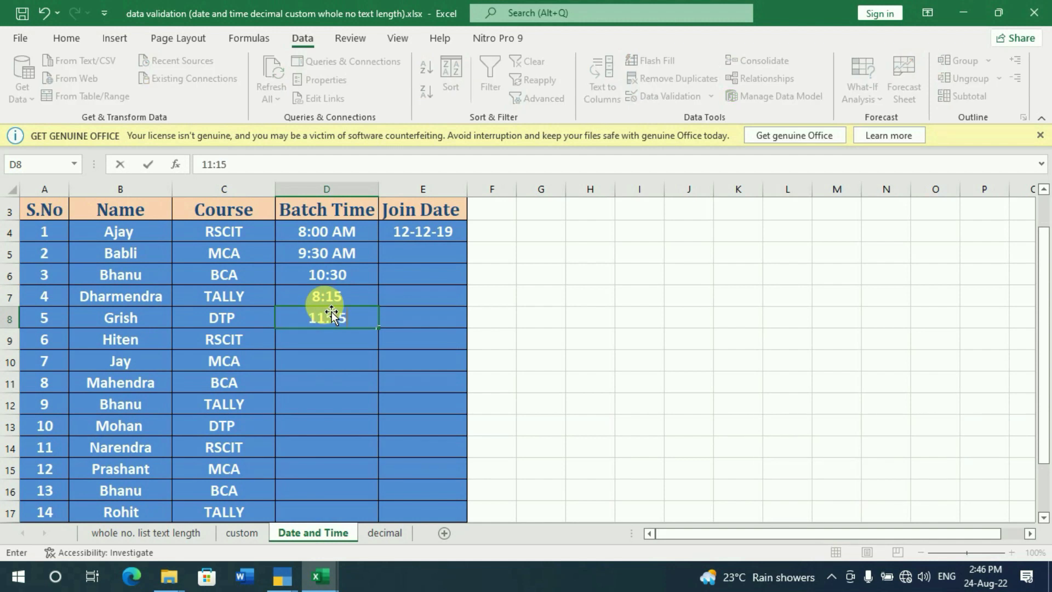
key(Return)
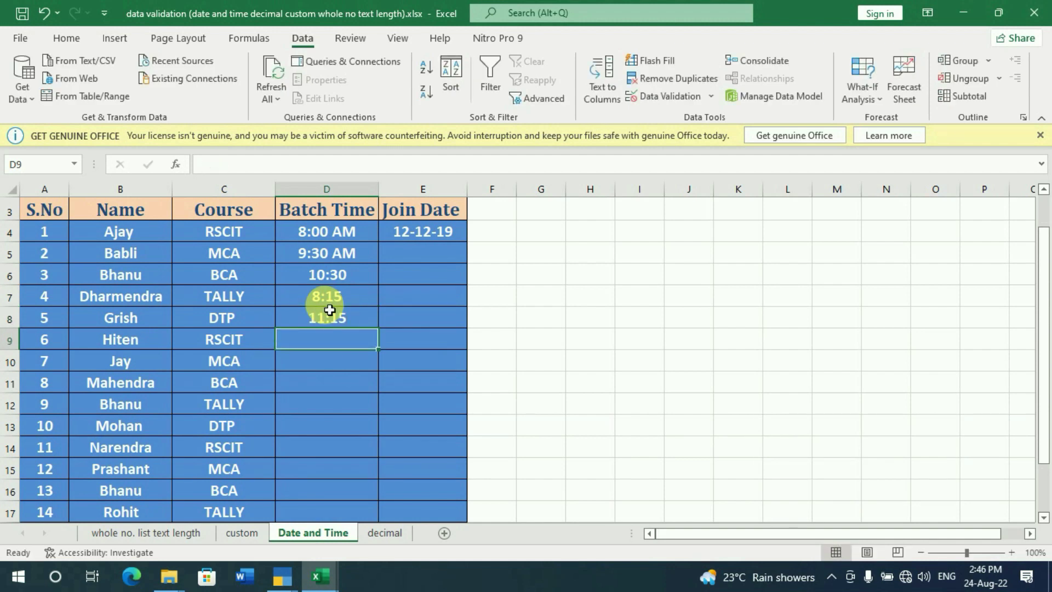
text(11)
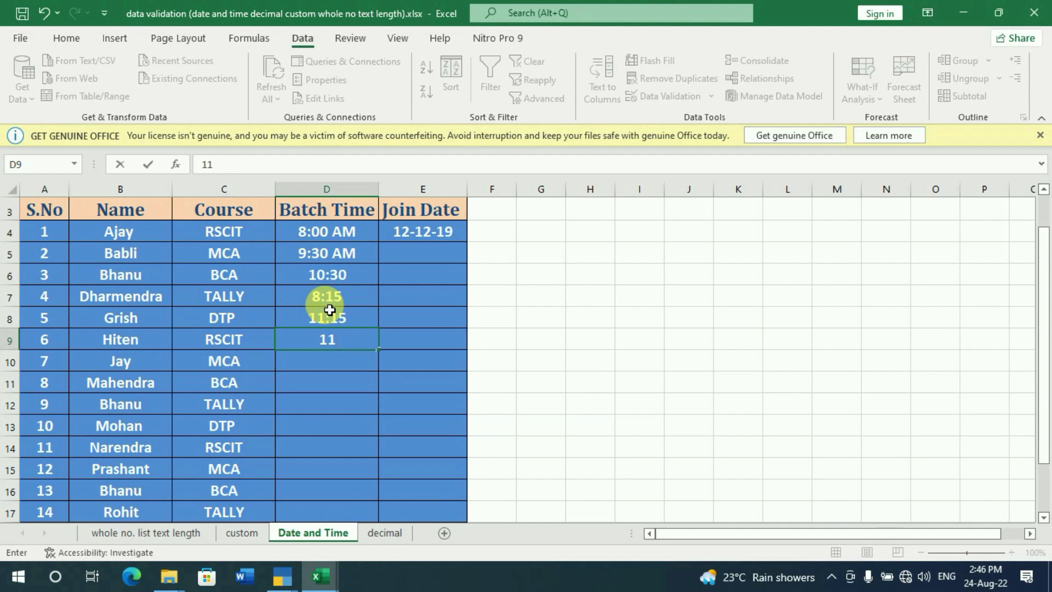
key(BackSpace)
key(BackSpace)
text(8:00)
key(Return)
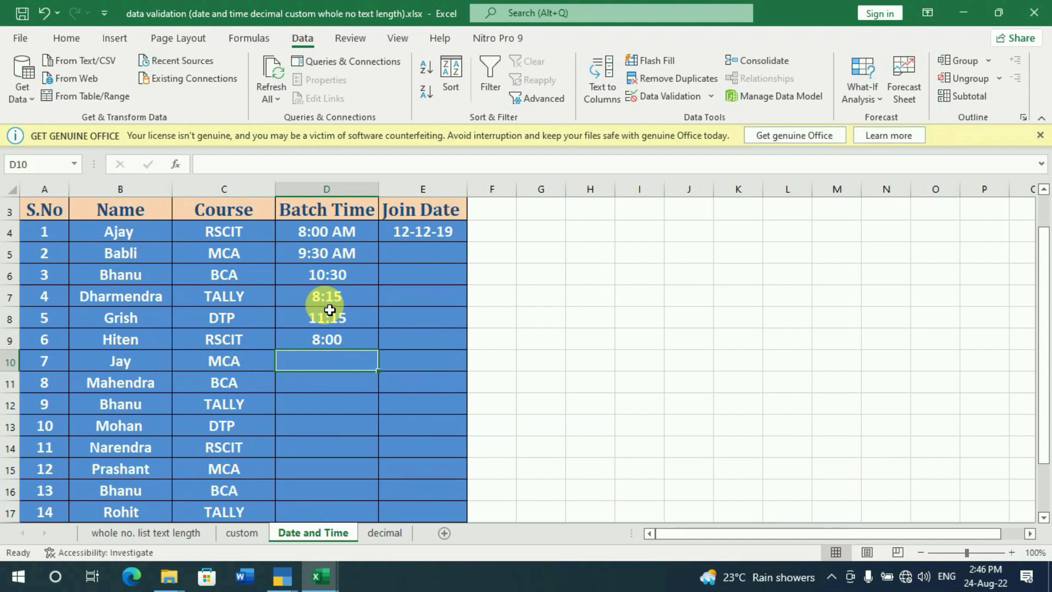
Clear the old date from E4 and select the Join Date cells E4:E17.
click(438, 256)
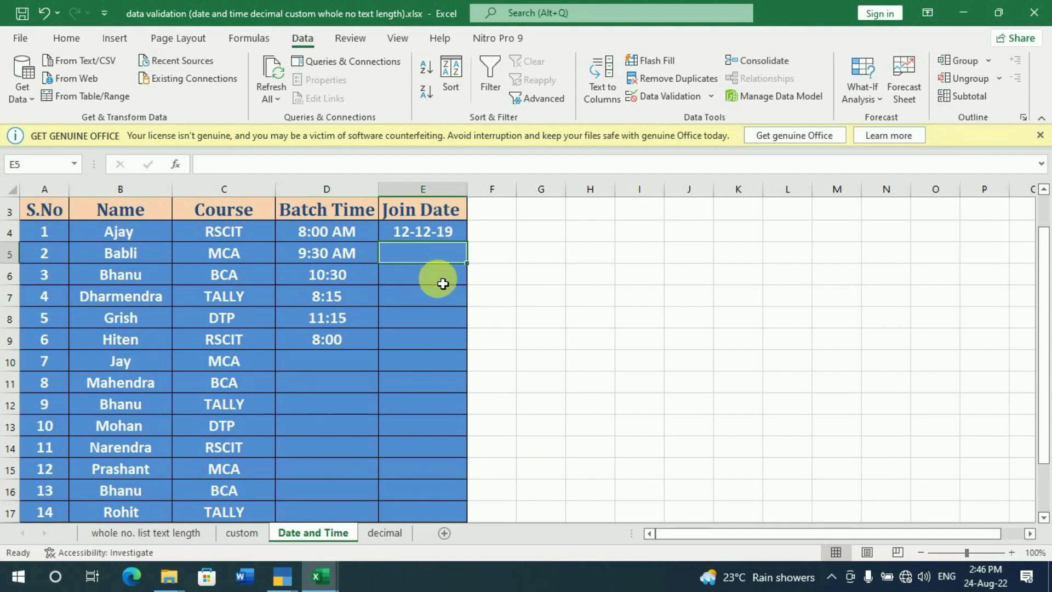
click(441, 236)
key(Delete)
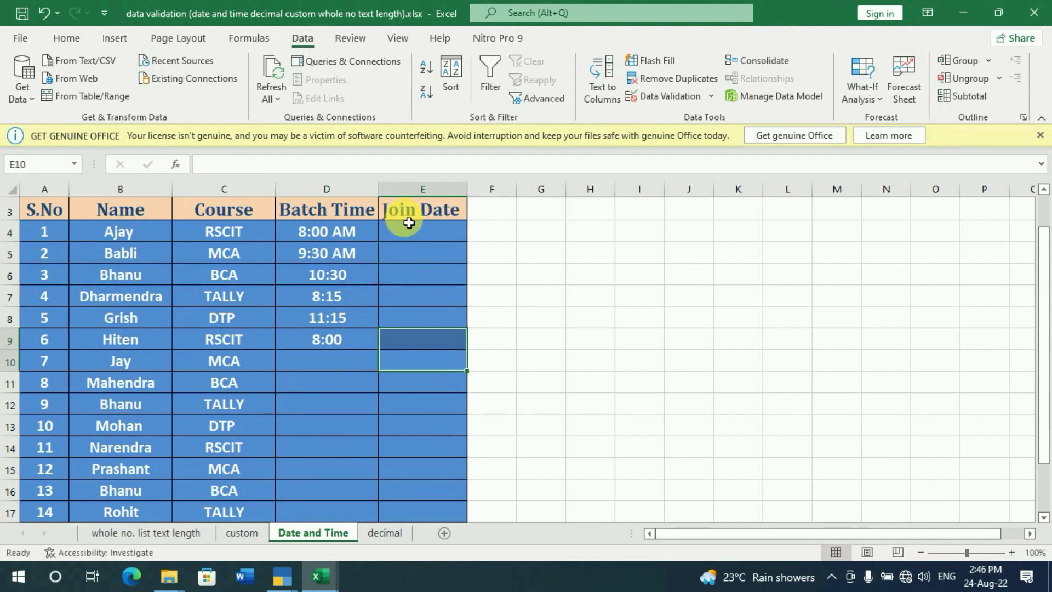
click(419, 242)
drag(420, 242, 430, 505)
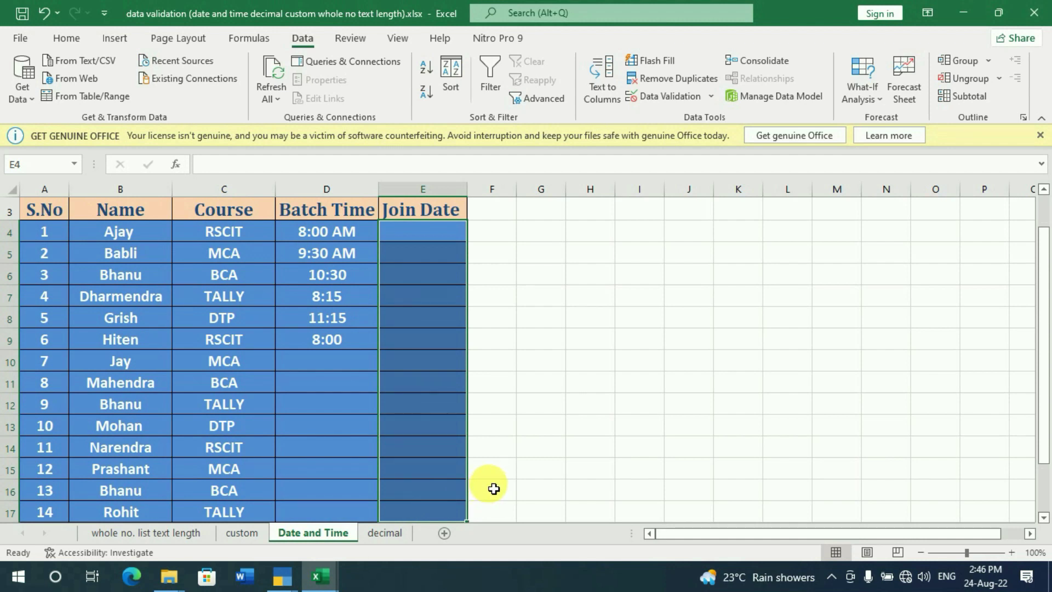
Add a Date validation rule allowing only dates between 01-08-2022 and 30-08-2022.
click(711, 99)
click(701, 115)
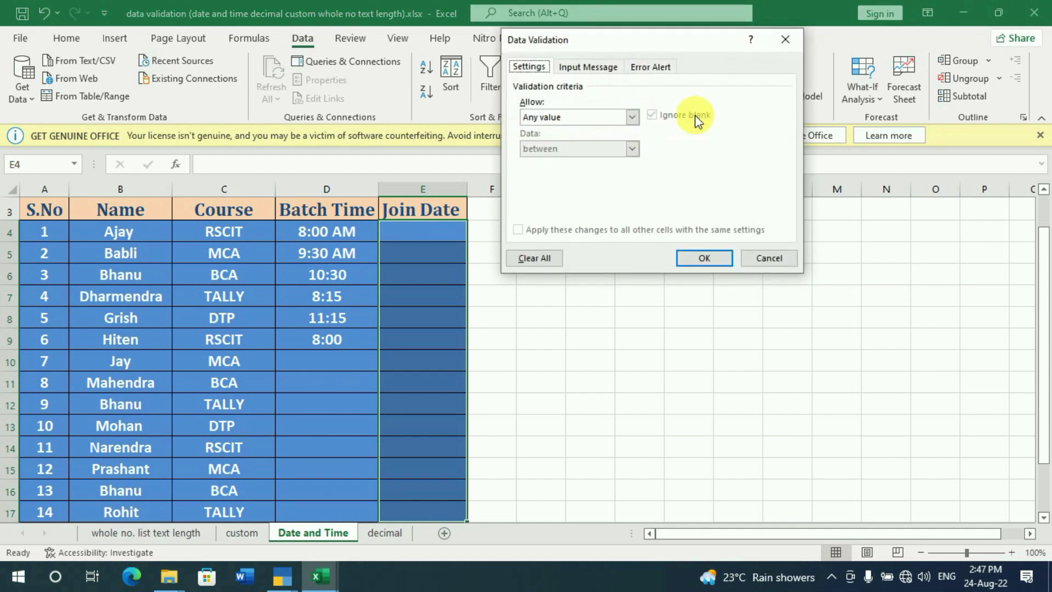
click(633, 118)
click(540, 171)
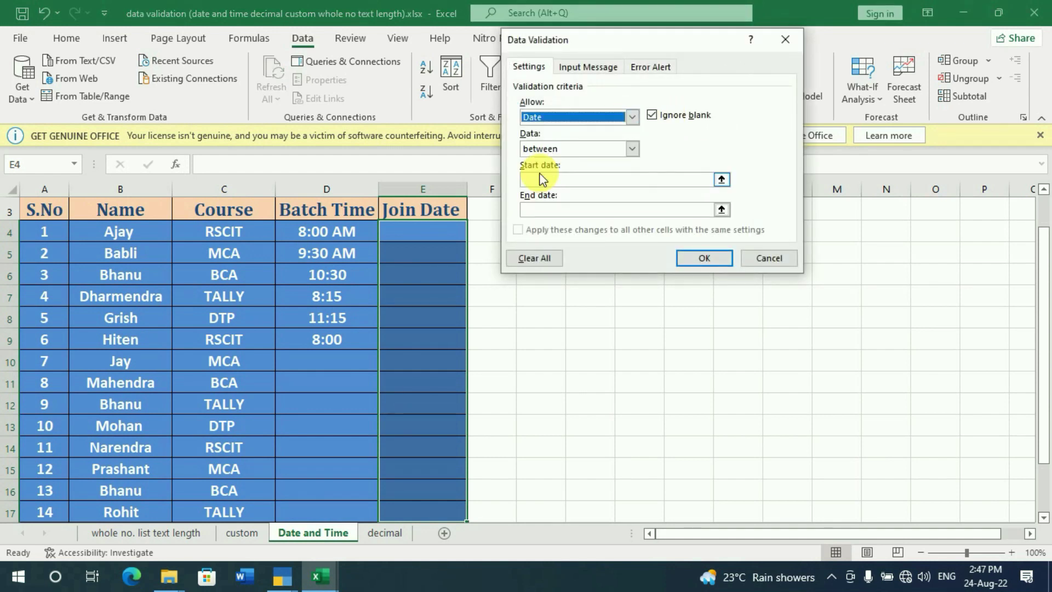
click(544, 180)
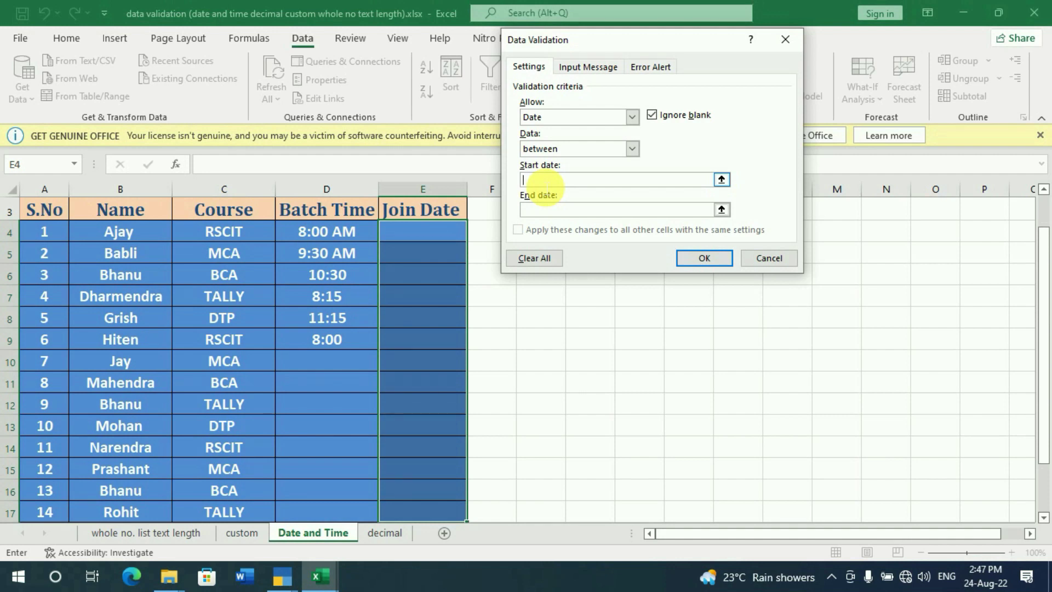
text(010)
key(BackSpace)
key(BackSpace)
key(BackSpace)
text(1-08-2022)
key(Tab)
text(30-08-2022)
click(704, 258)
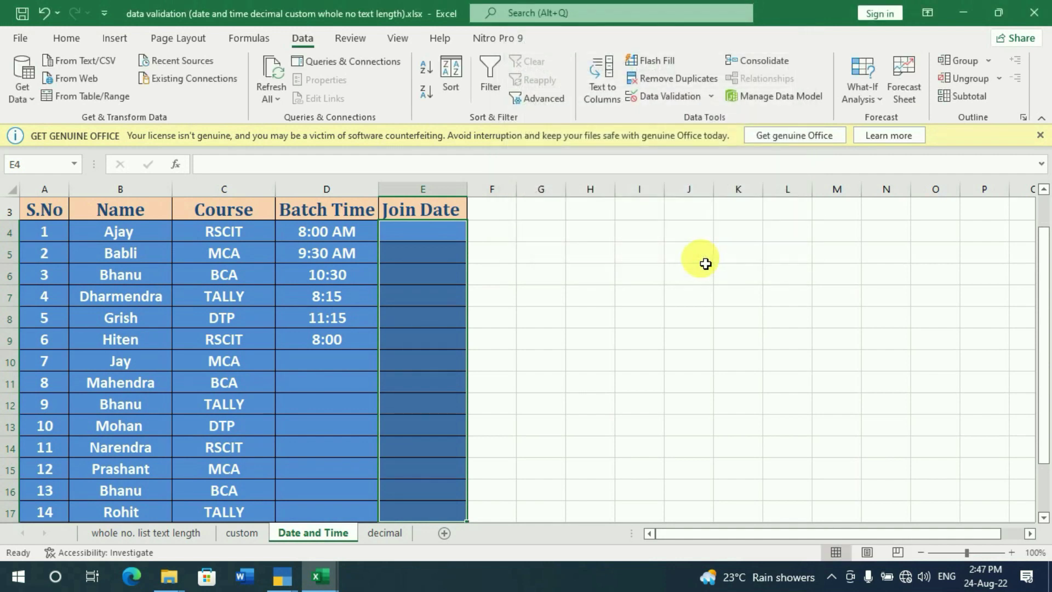
Enter join dates 05-08-2022 in E4 and 15-08-2022 in E5.
click(436, 240)
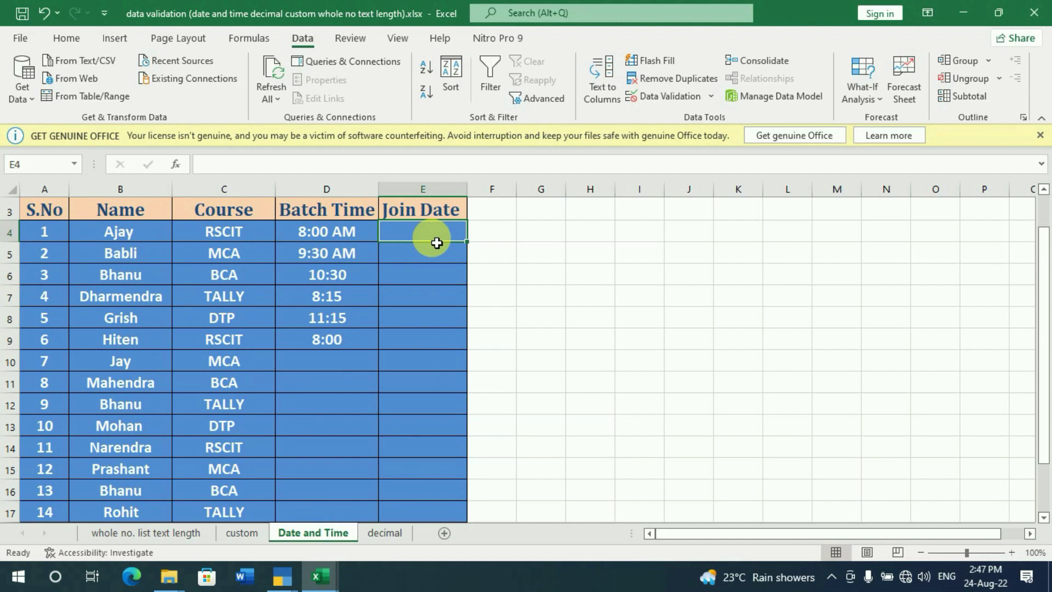
text(05-08-)
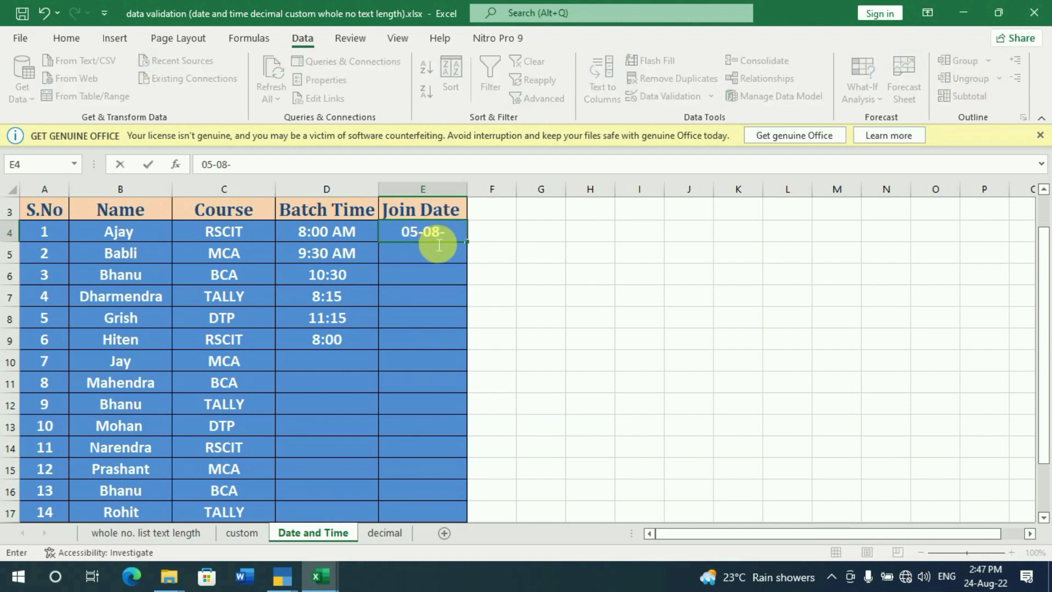
text(2022)
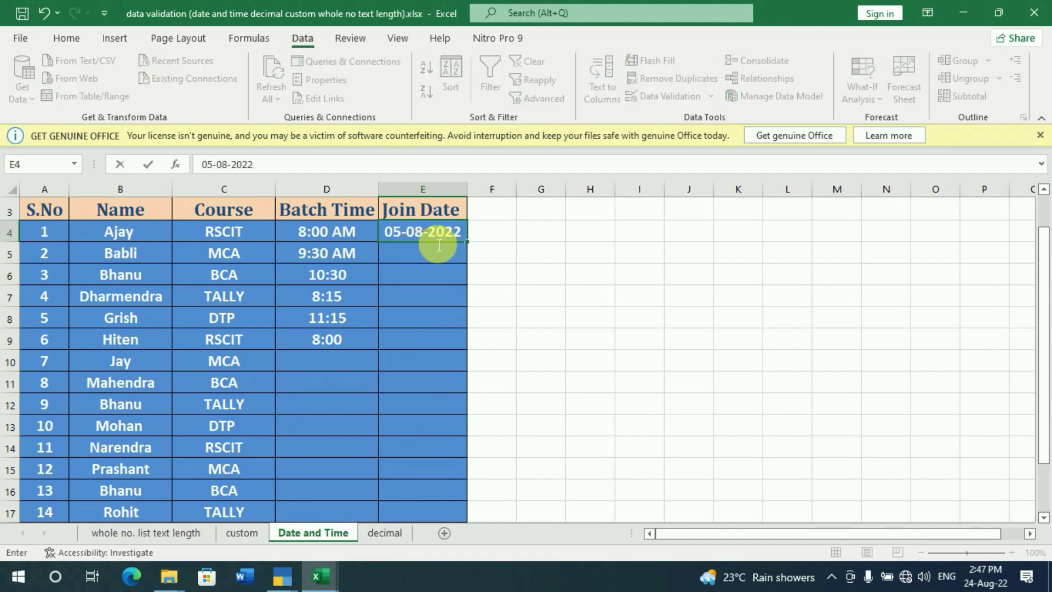
key(Return)
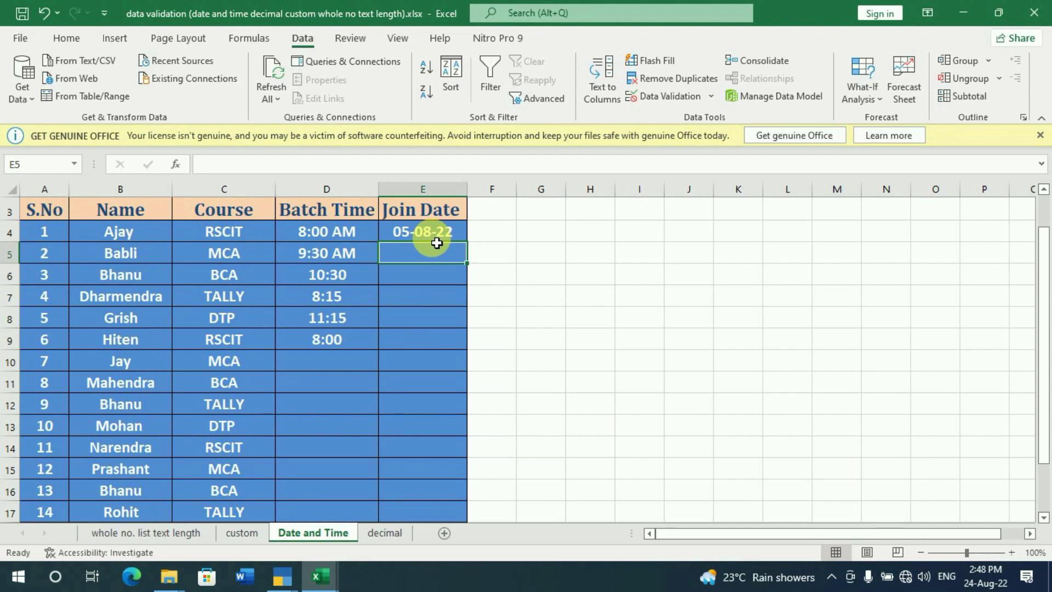
text(15-085-20)
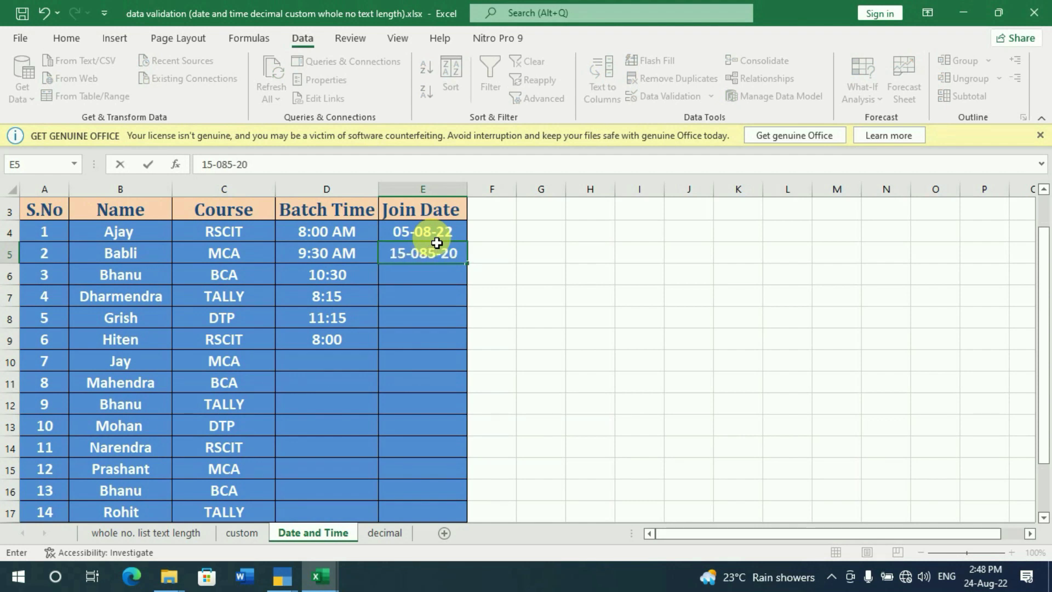
key(BackSpace)
key(BackSpace)
key(BackSpace)
key(BackSpace)
text(-)
text(25)
key(BackSpace)
text(022)
key(Return)
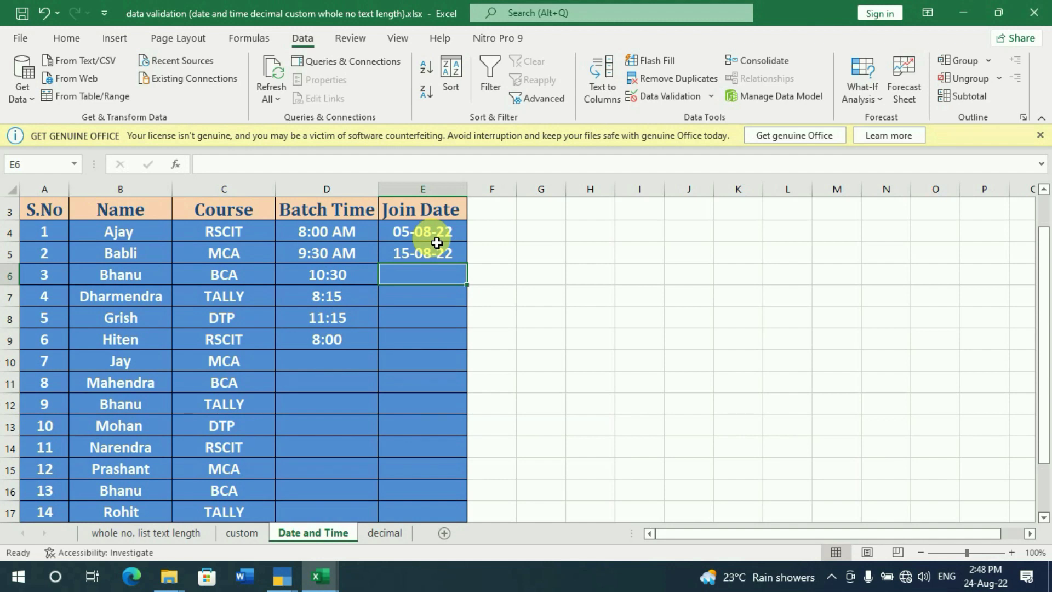
text(12-)
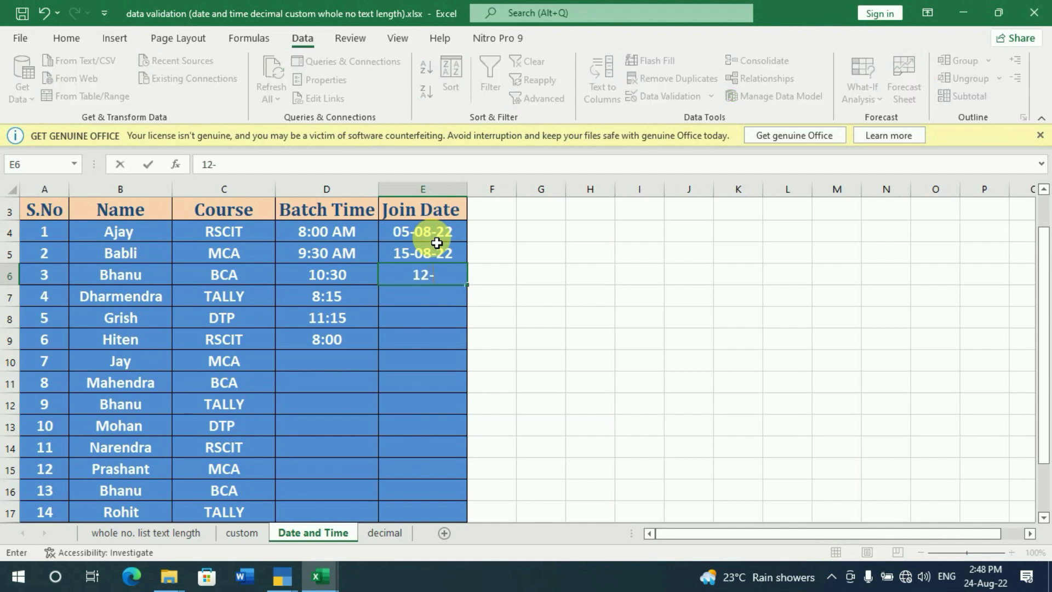
text(09-2022)
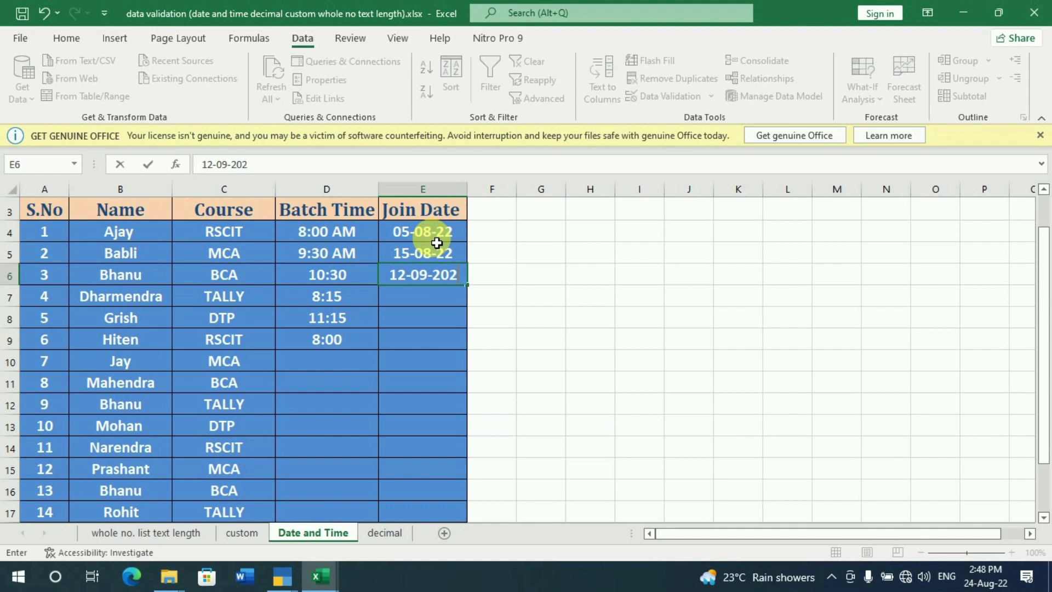
key(Return)
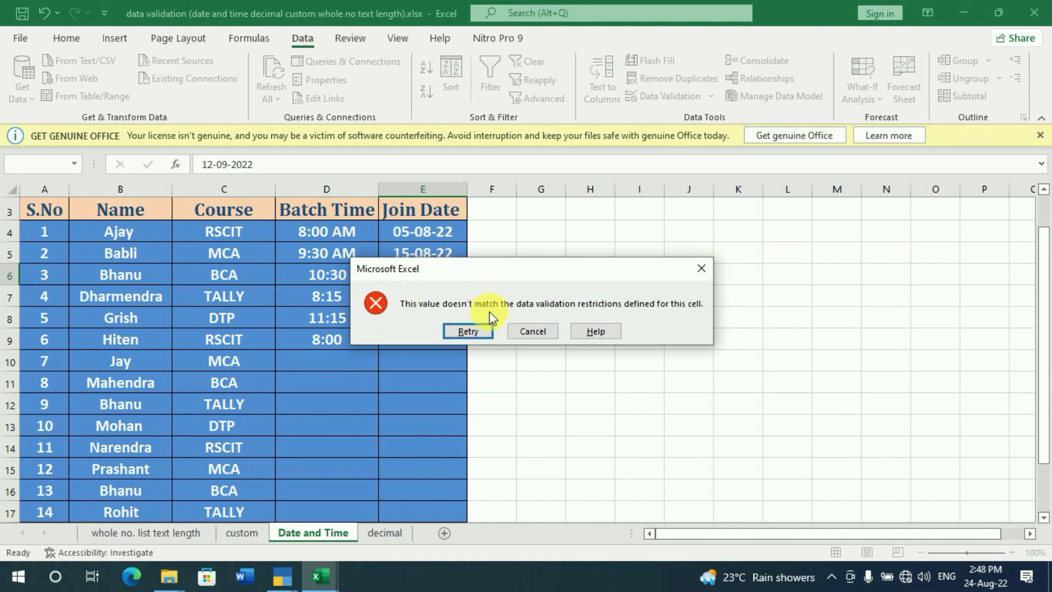
click(534, 331)
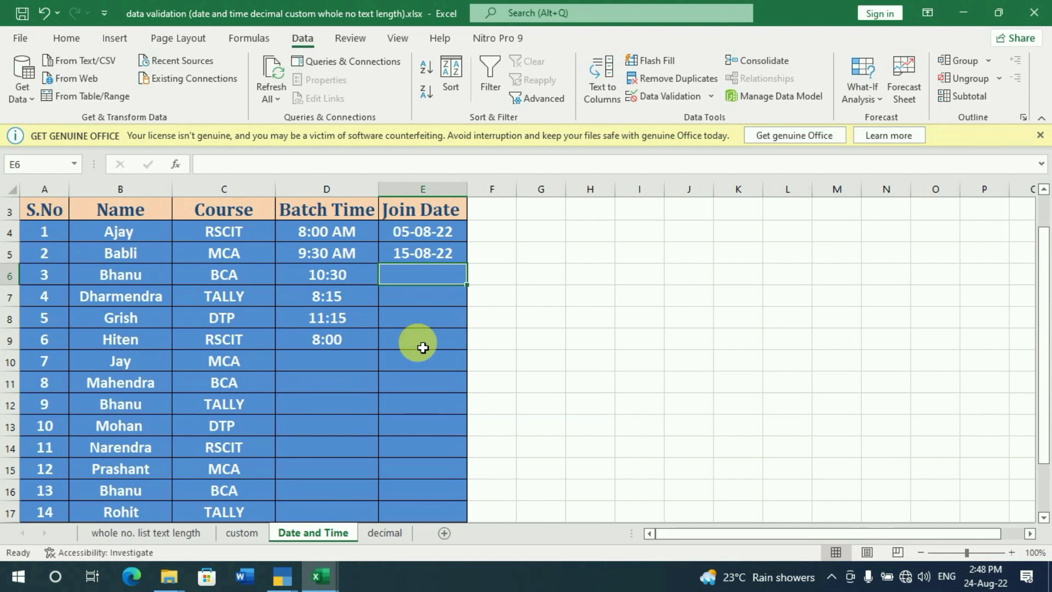
Enter 24-08-2022 in E6, then cancel the rejected July date 24-07-2022 in E7.
text(24-08-)
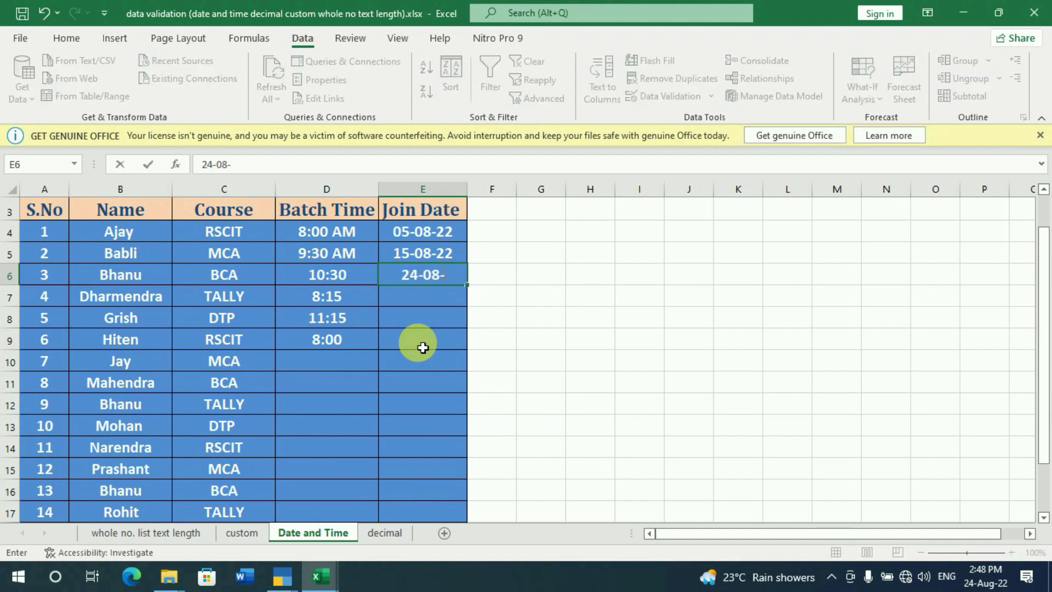
text(2022)
key(Return)
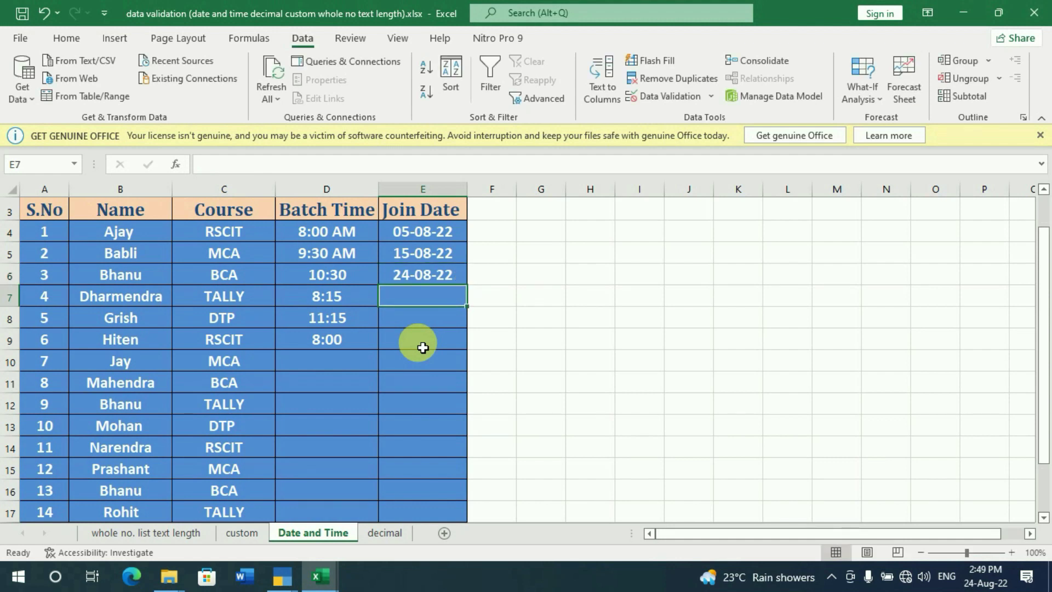
text(24-07-)
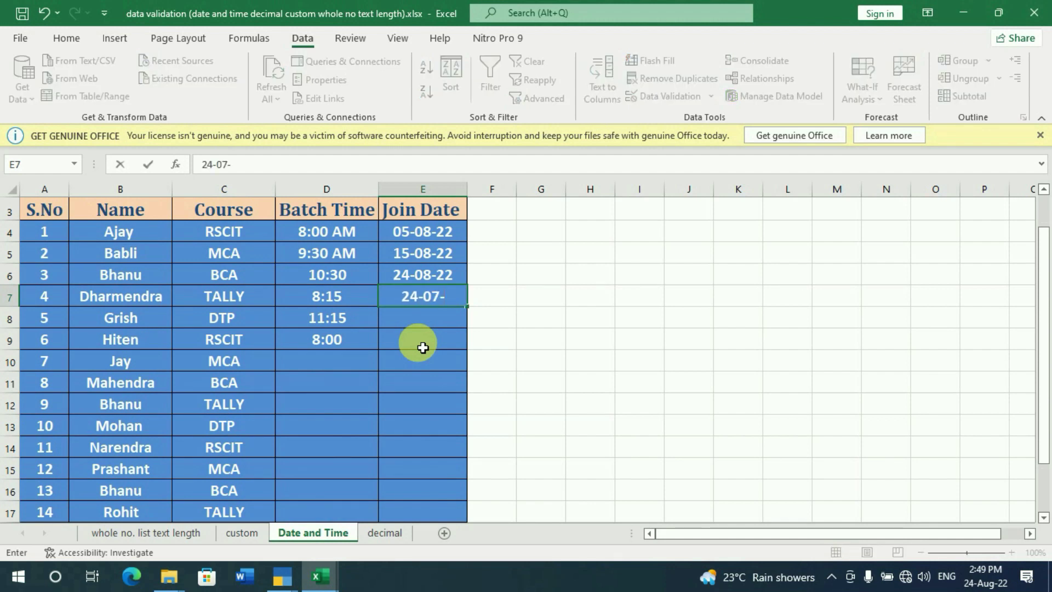
text(2022)
key(Return)
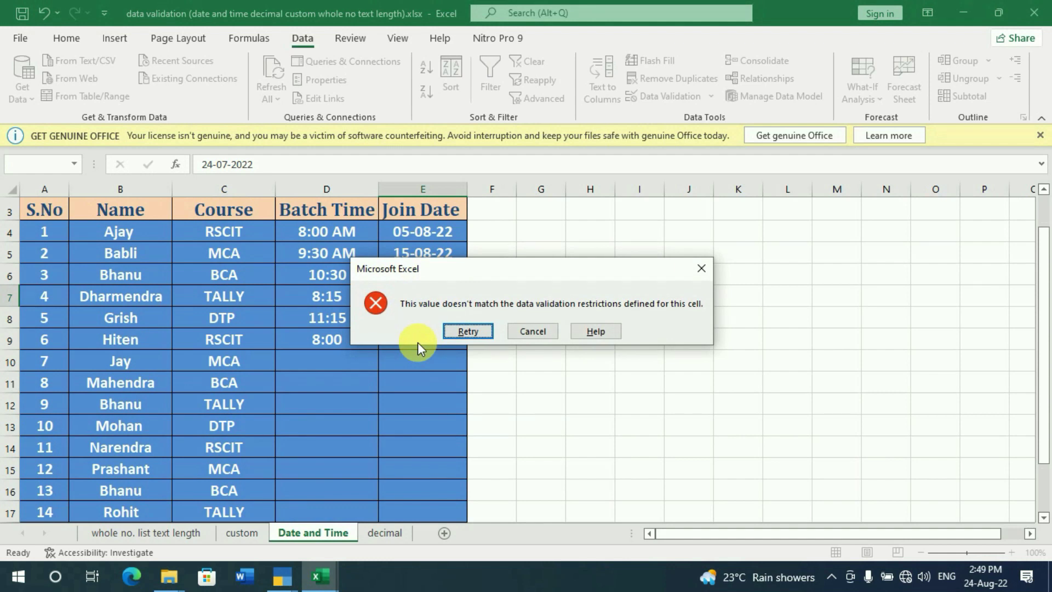
click(541, 333)
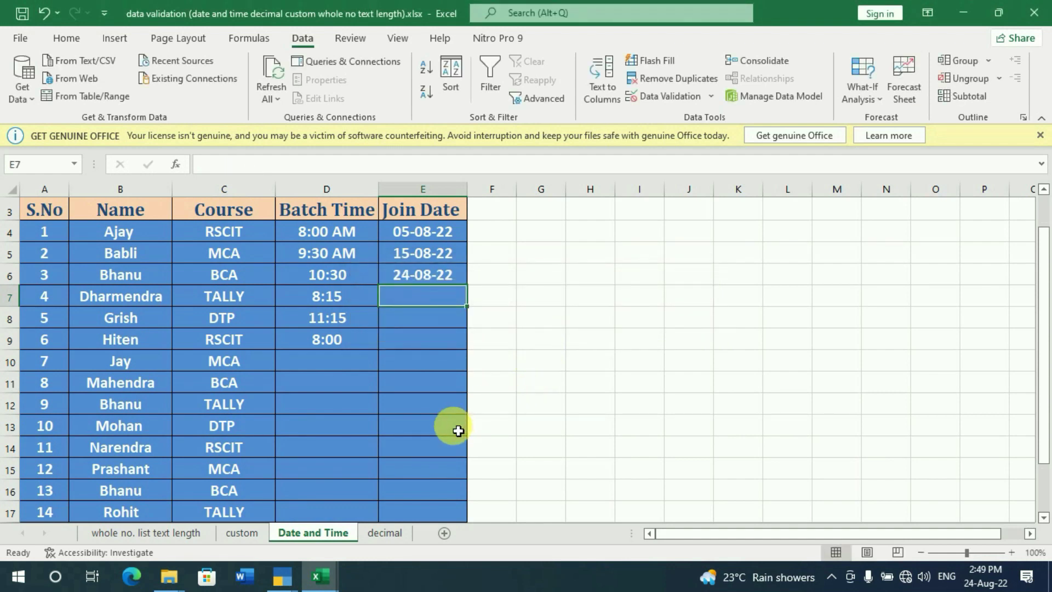